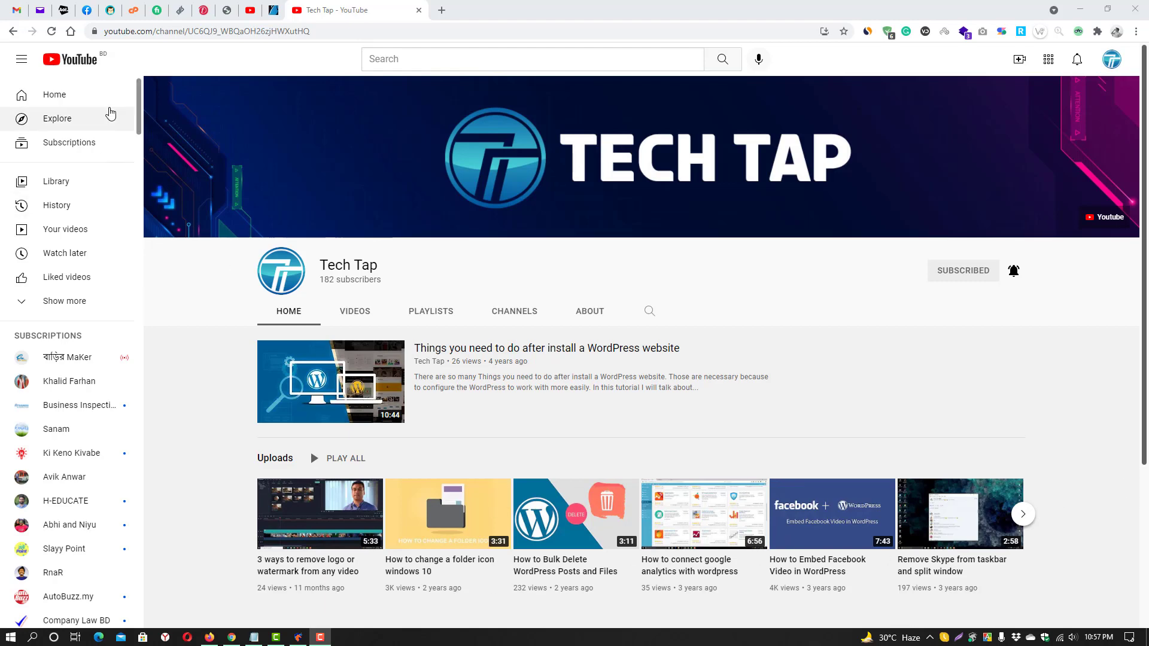
Leave Page Settings for the Tech Tap Page's home page with its cover photo
click(86, 10)
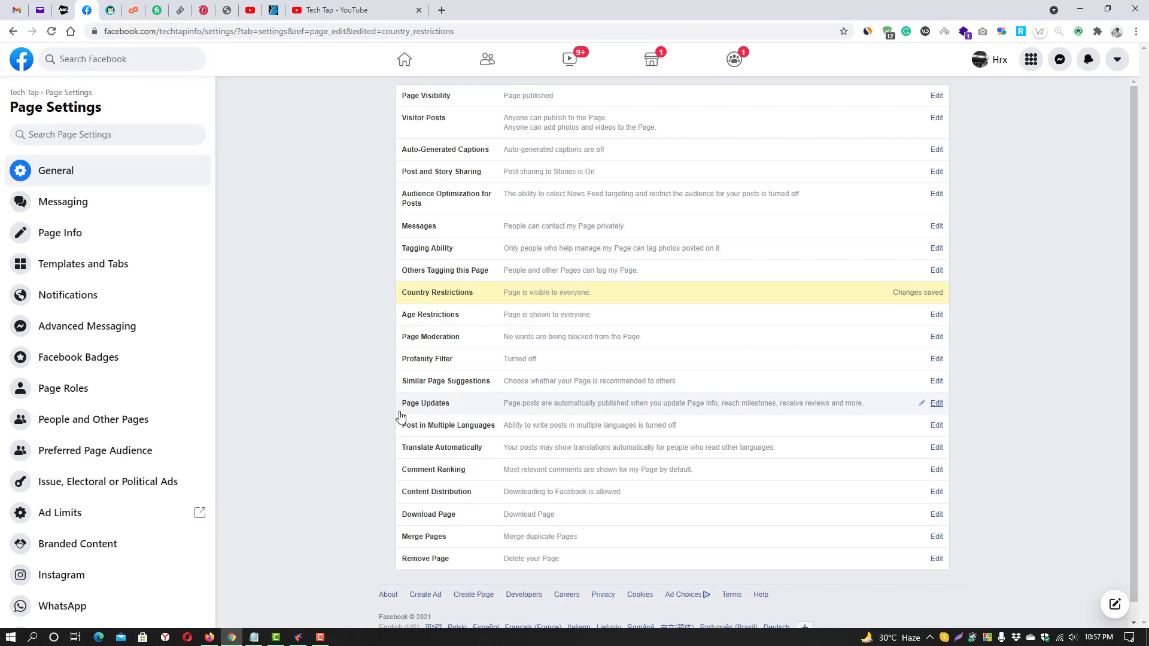
click(31, 96)
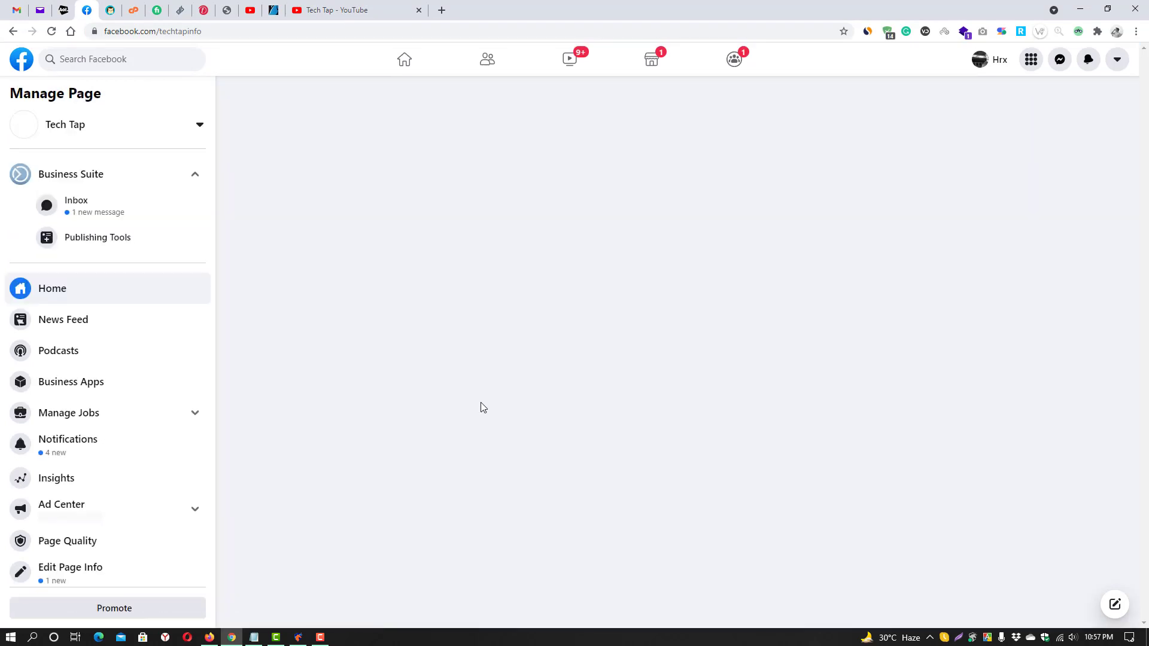
scroll(511, 340, down, 4)
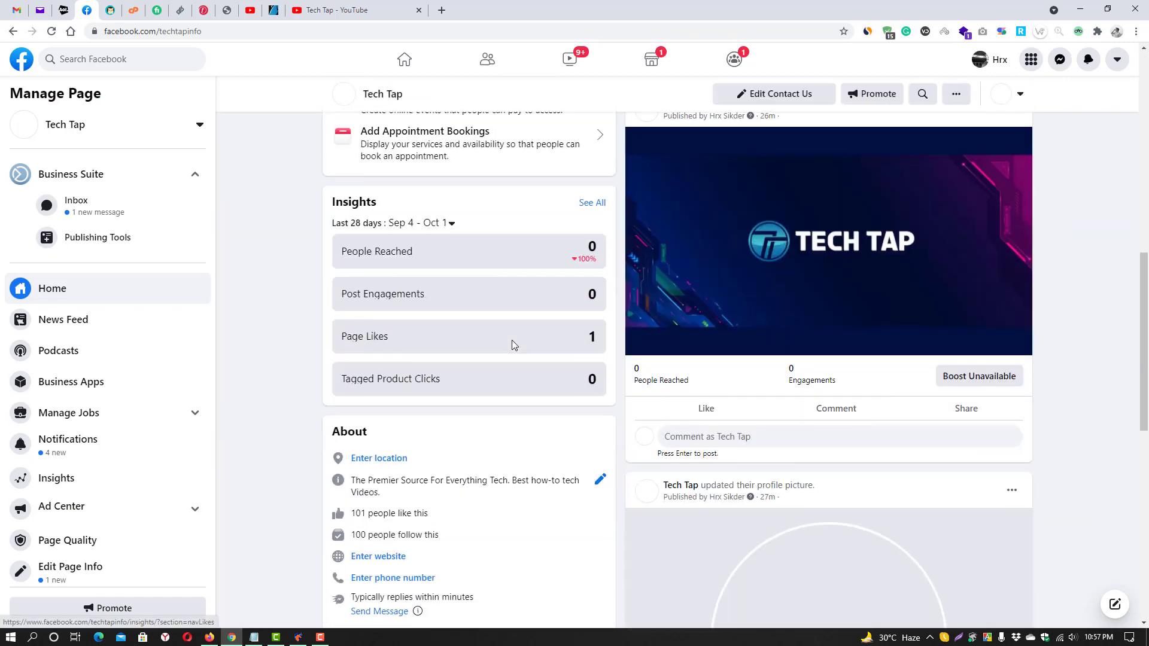
scroll(512, 341, up, 4)
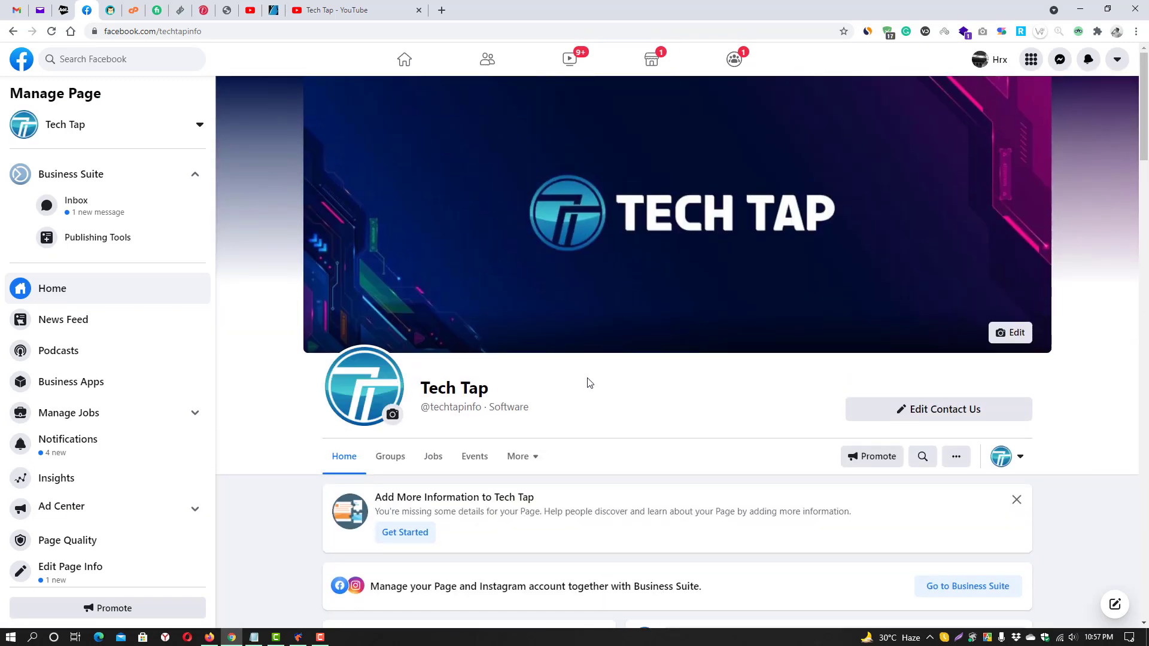
scroll(587, 383, down, 5)
scroll(587, 383, up, 5)
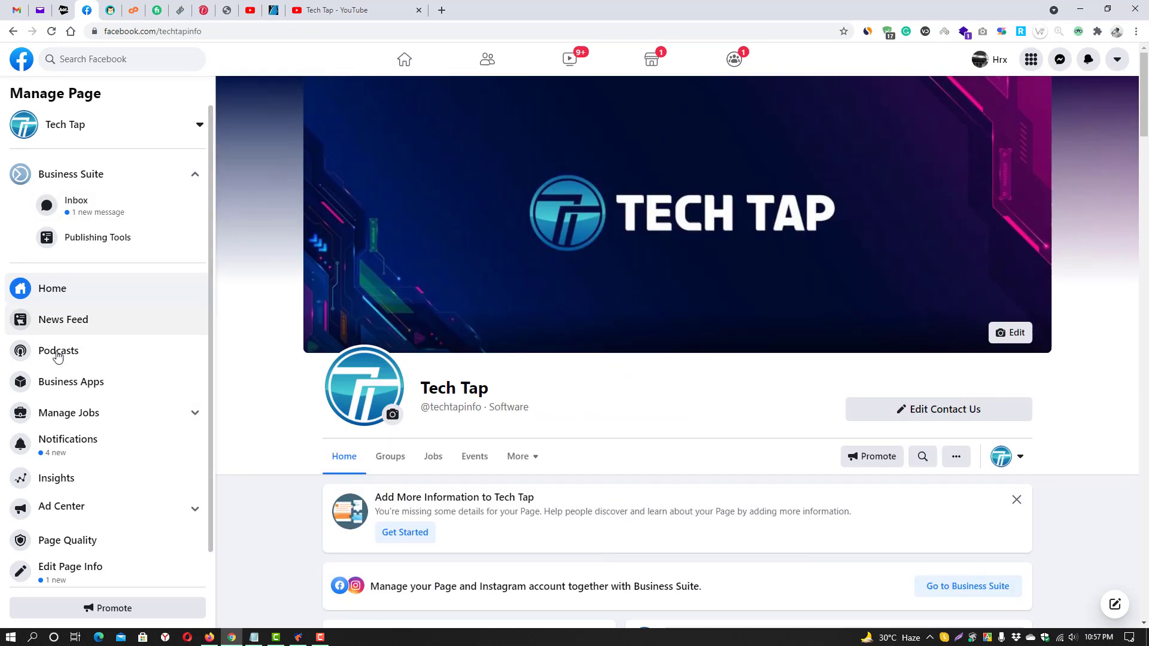
scroll(95, 433, down, 2)
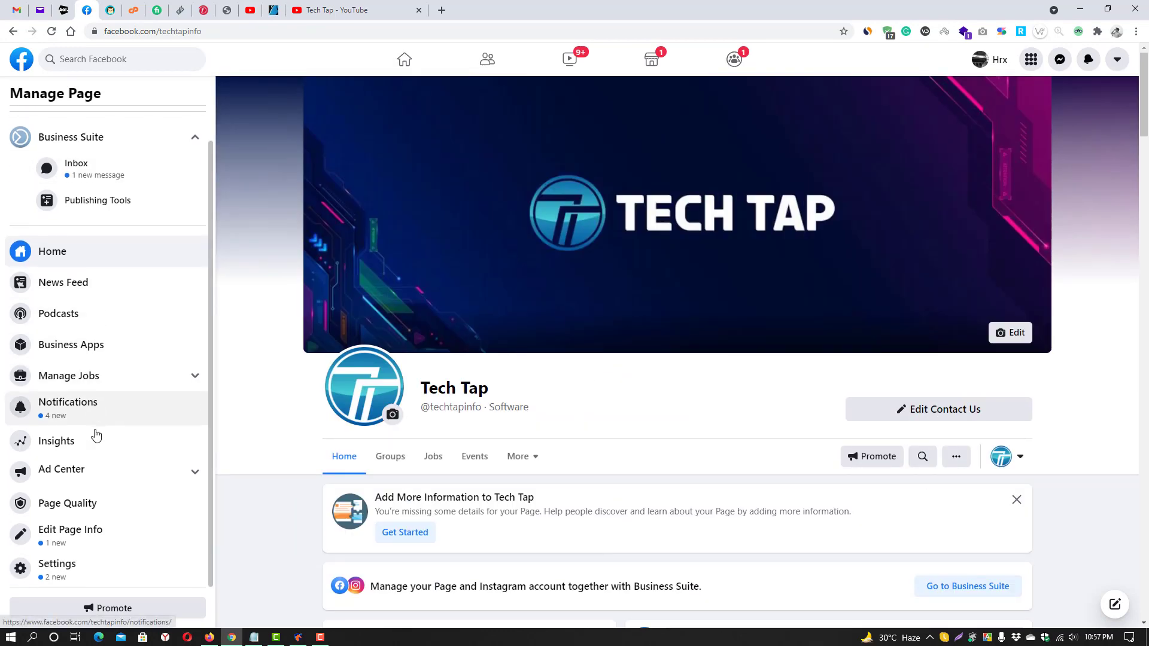
Open Settings from the Tech Tap Manage Page sidebar
click(101, 586)
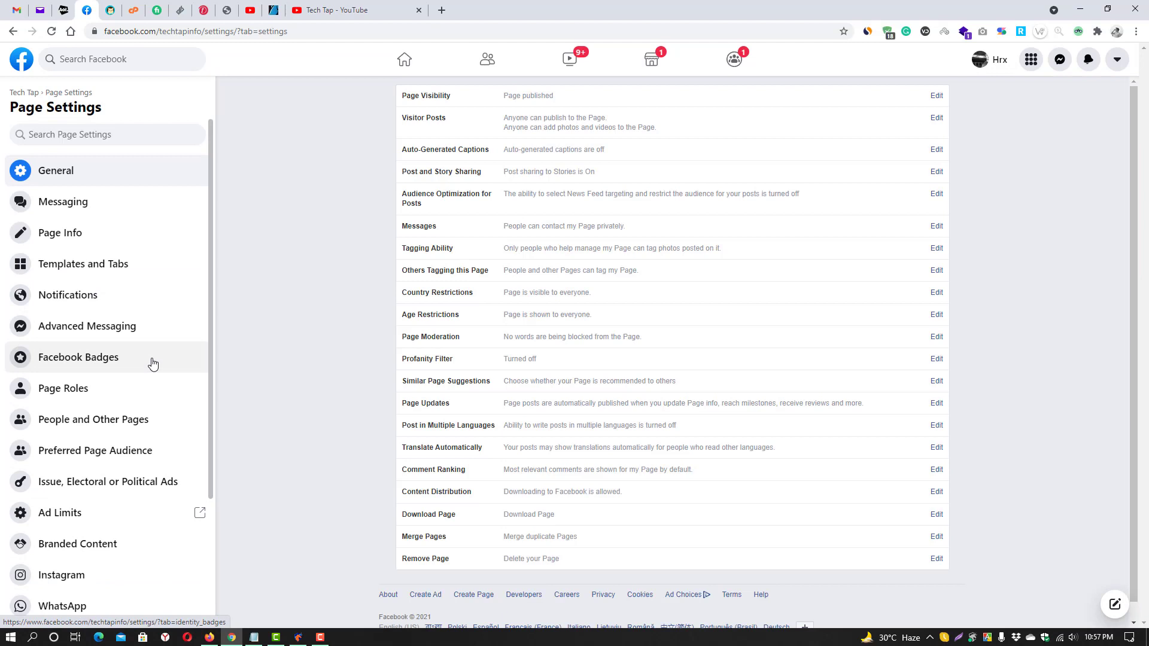
scroll(153, 364, down, 2)
scroll(155, 376, up, 2)
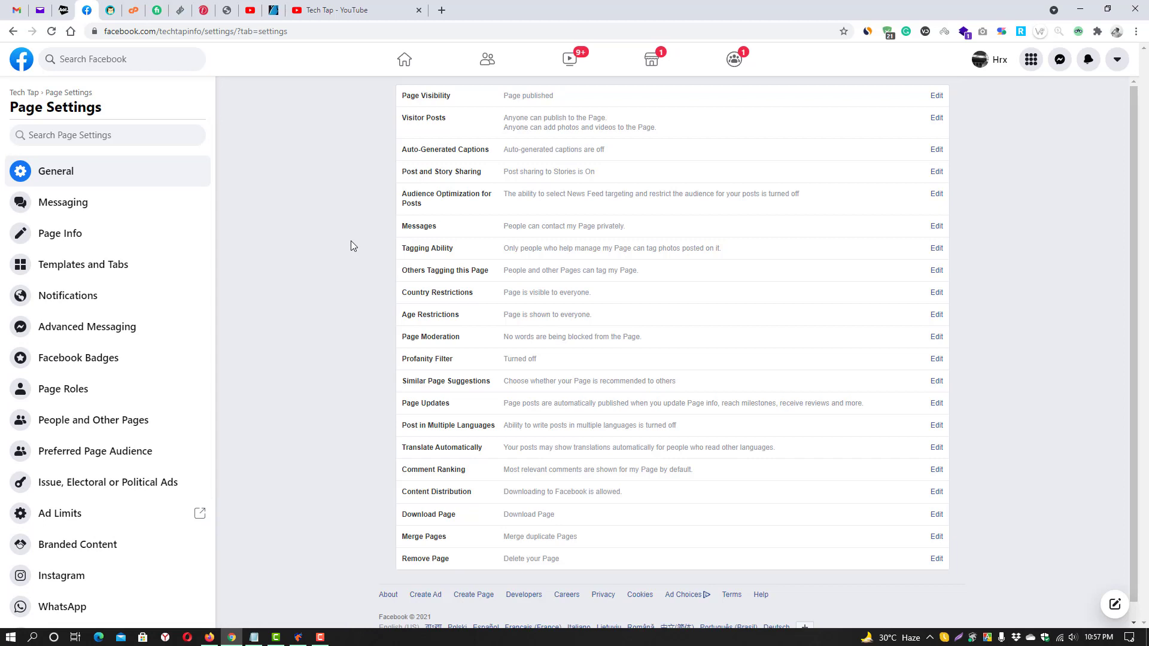
scroll(149, 333, down, 2)
scroll(154, 354, up, 2)
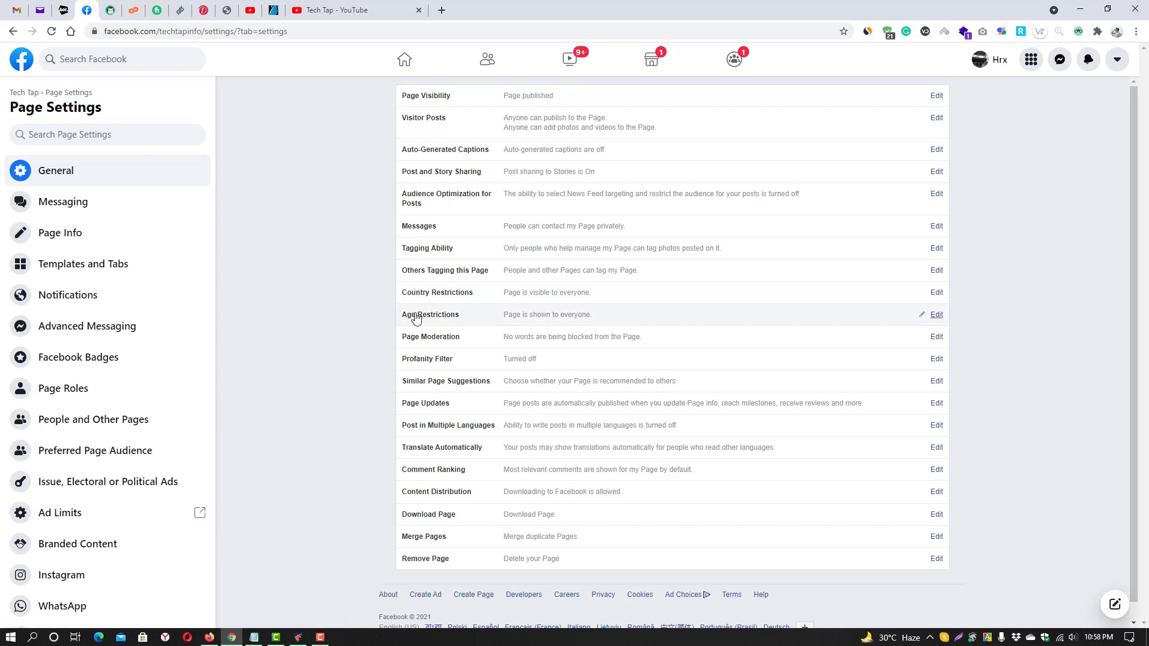
mouse_move(895, 315)
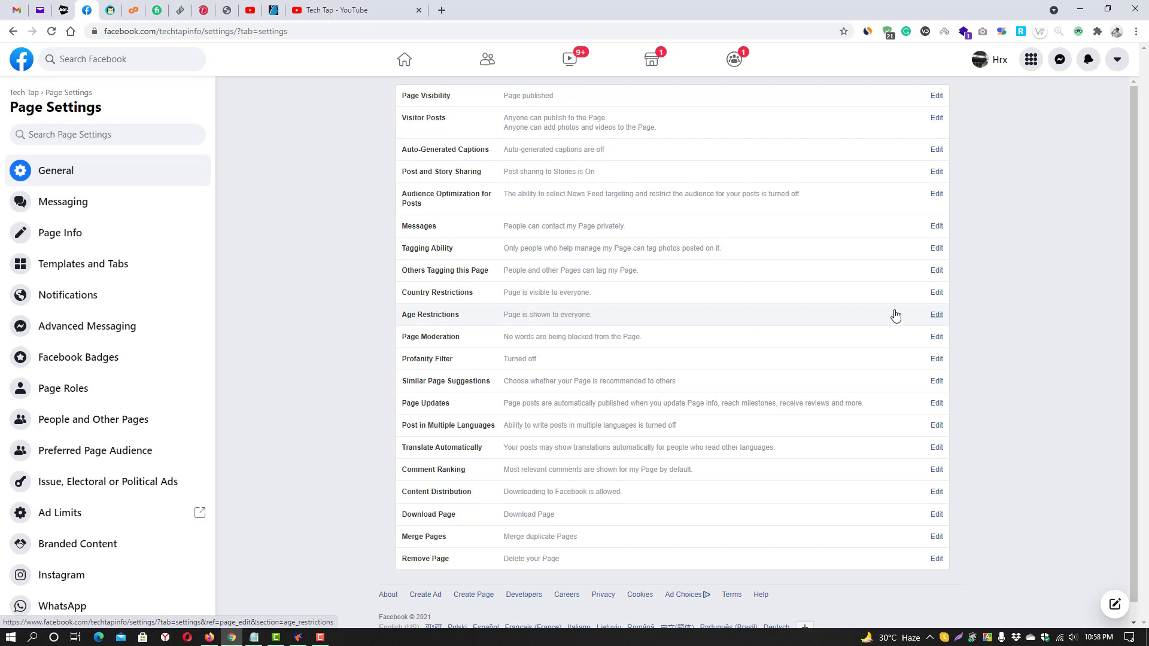
click(446, 325)
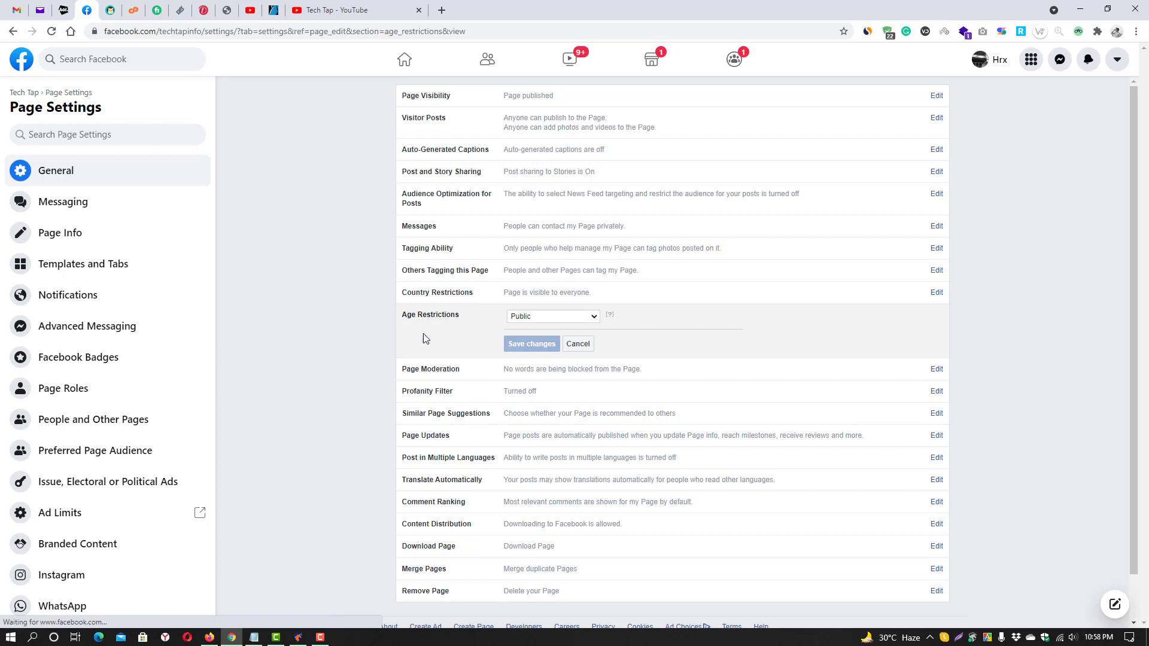
click(549, 317)
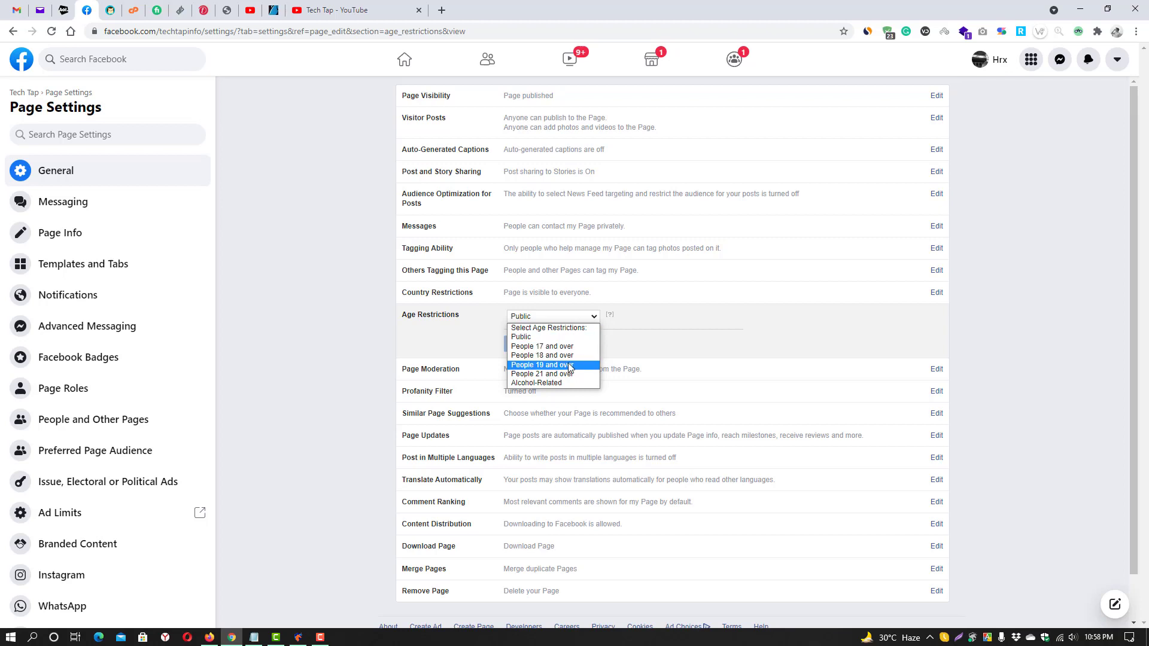
click(629, 334)
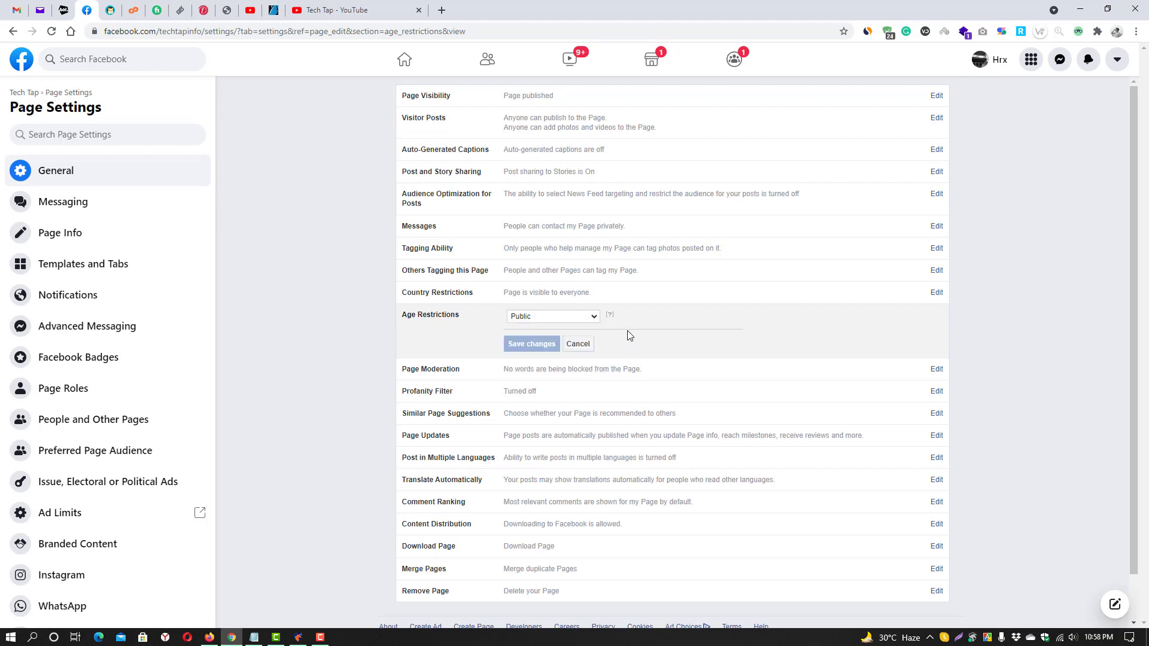
click(579, 345)
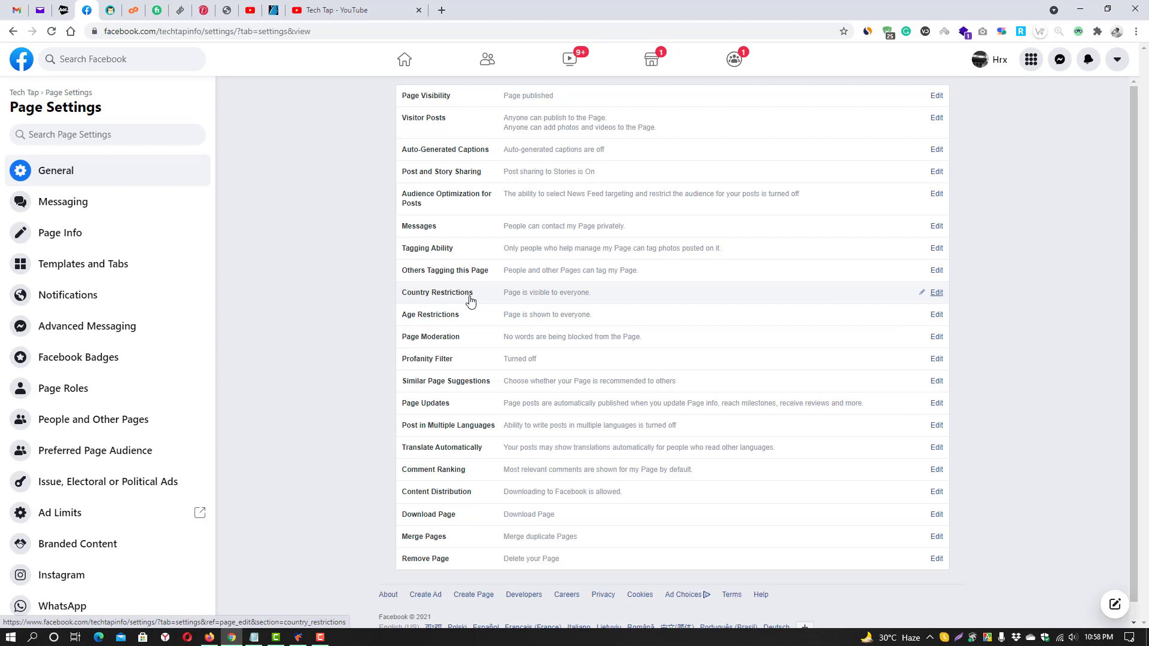
Add United Kingdom to country restrictions with 'Hide this Page from viewers' and save
click(500, 300)
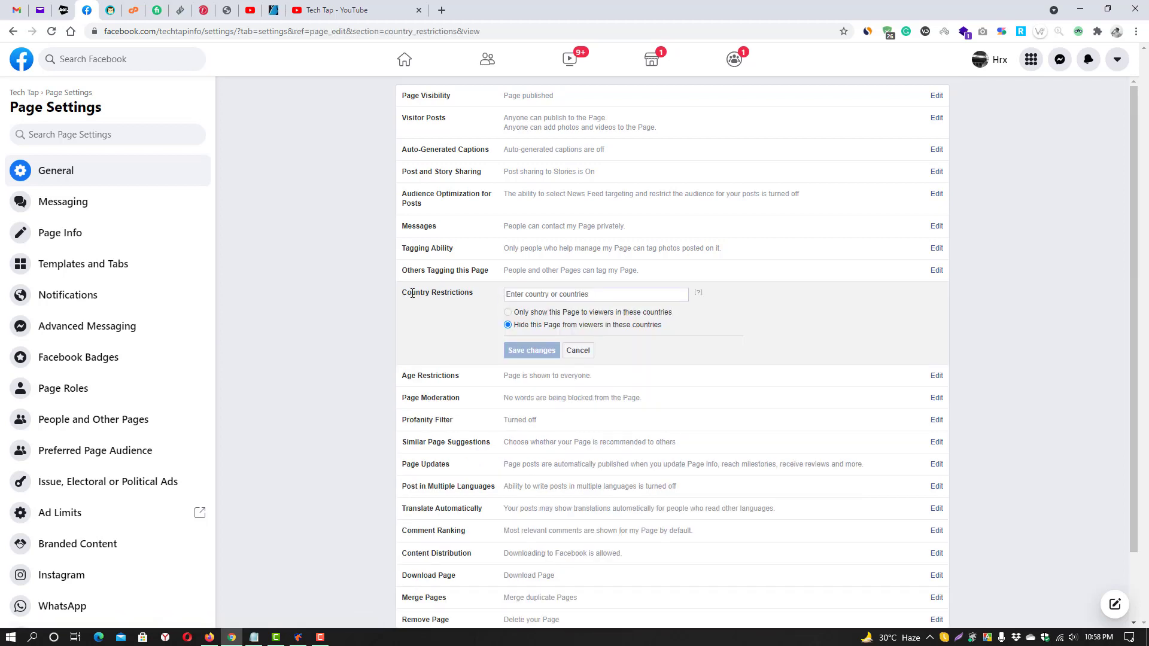
click(599, 293)
text(Unite)
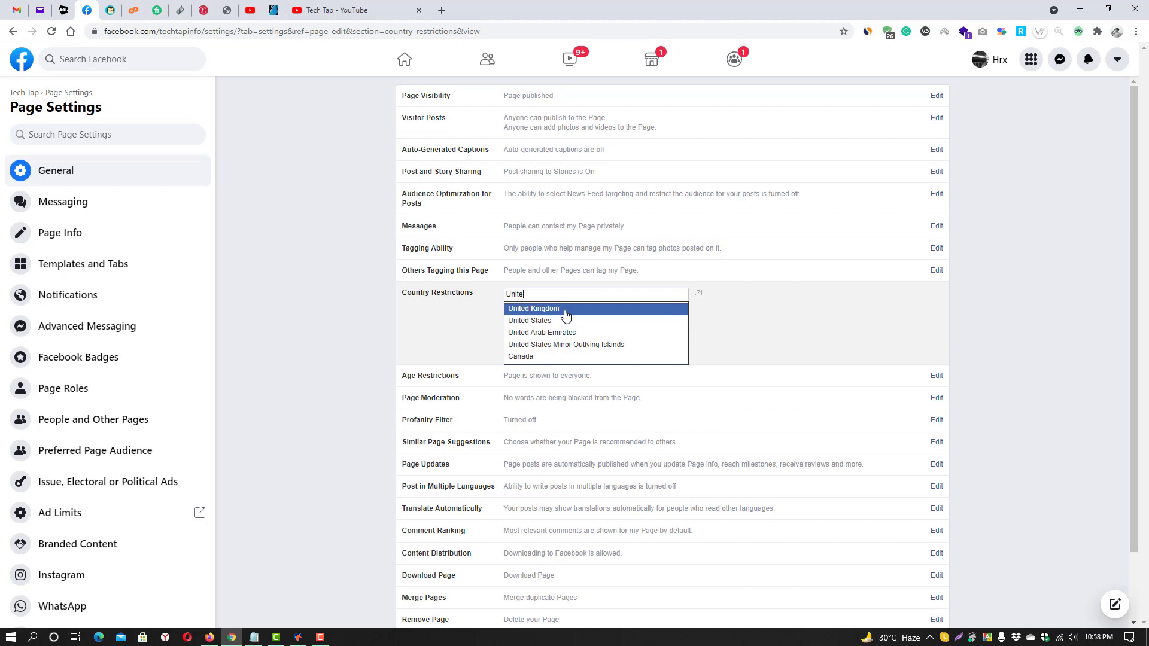
click(564, 311)
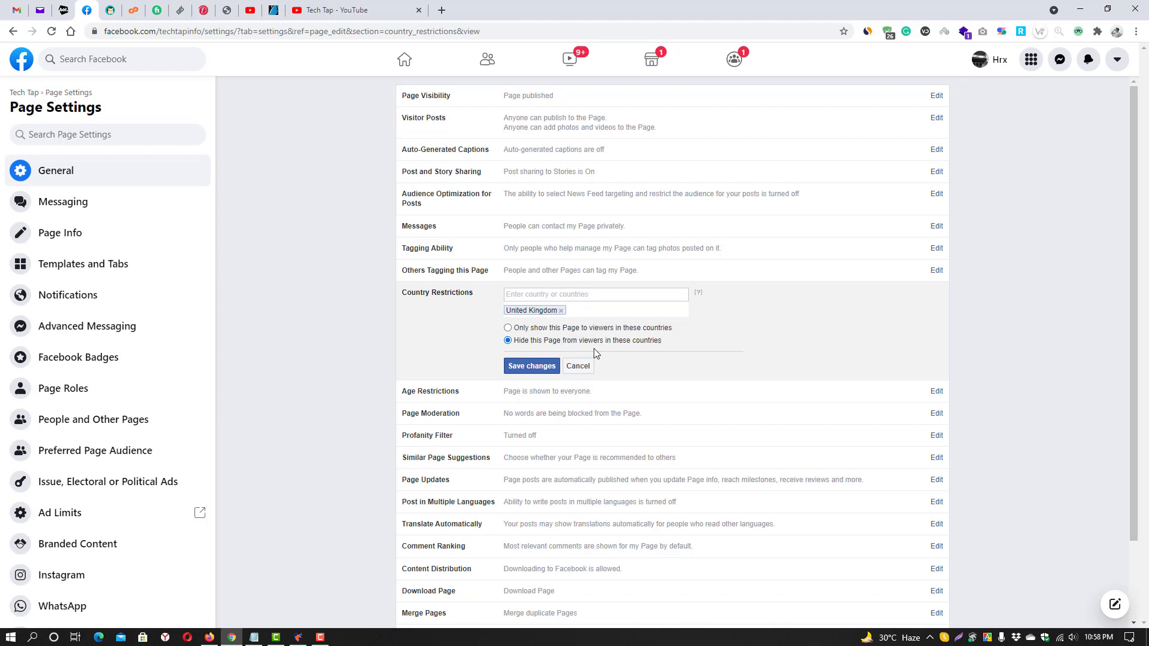
click(532, 366)
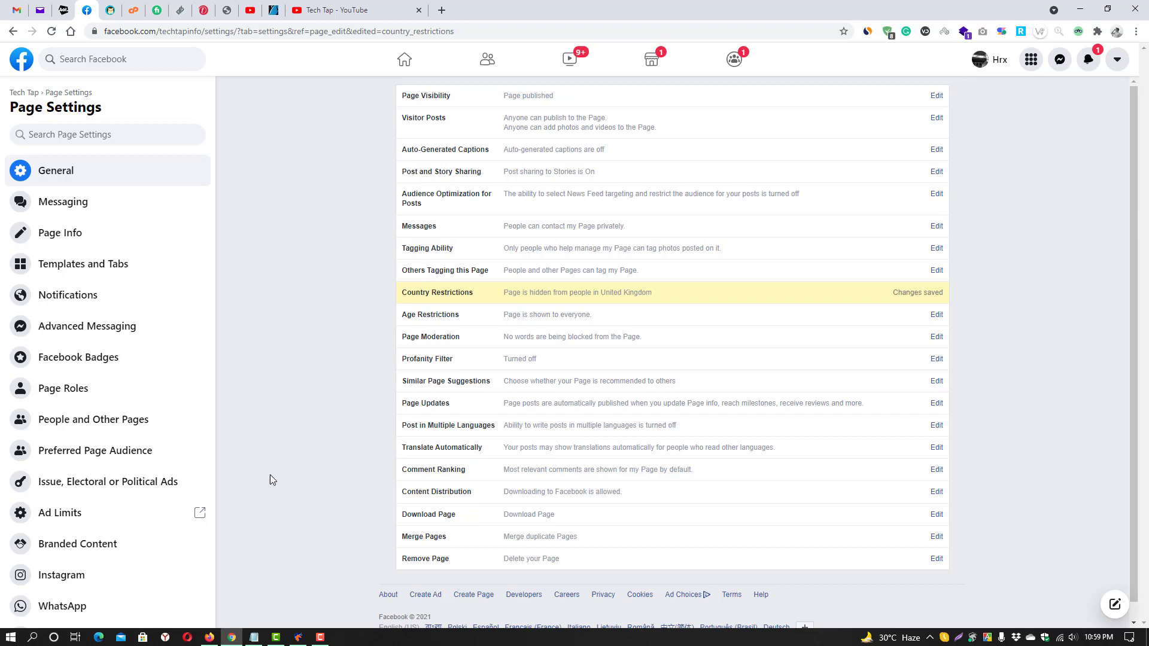
mouse_move(319, 637)
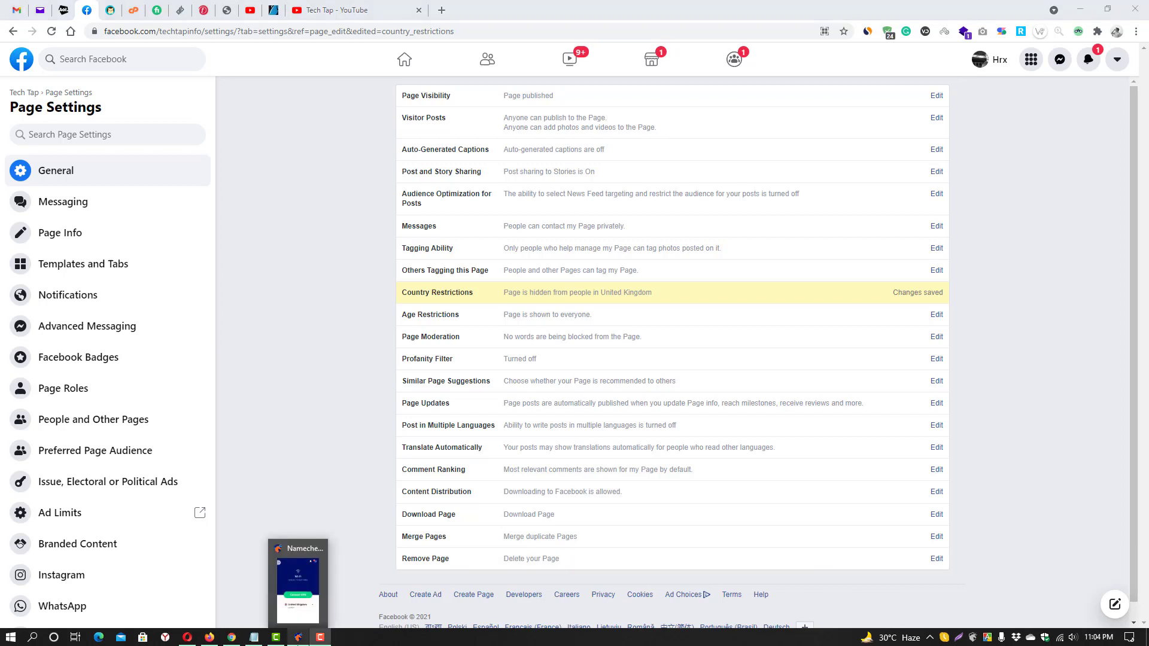
Connect Namecheap VPN to the United Kingdom – London server and minimize its window
click(298, 637)
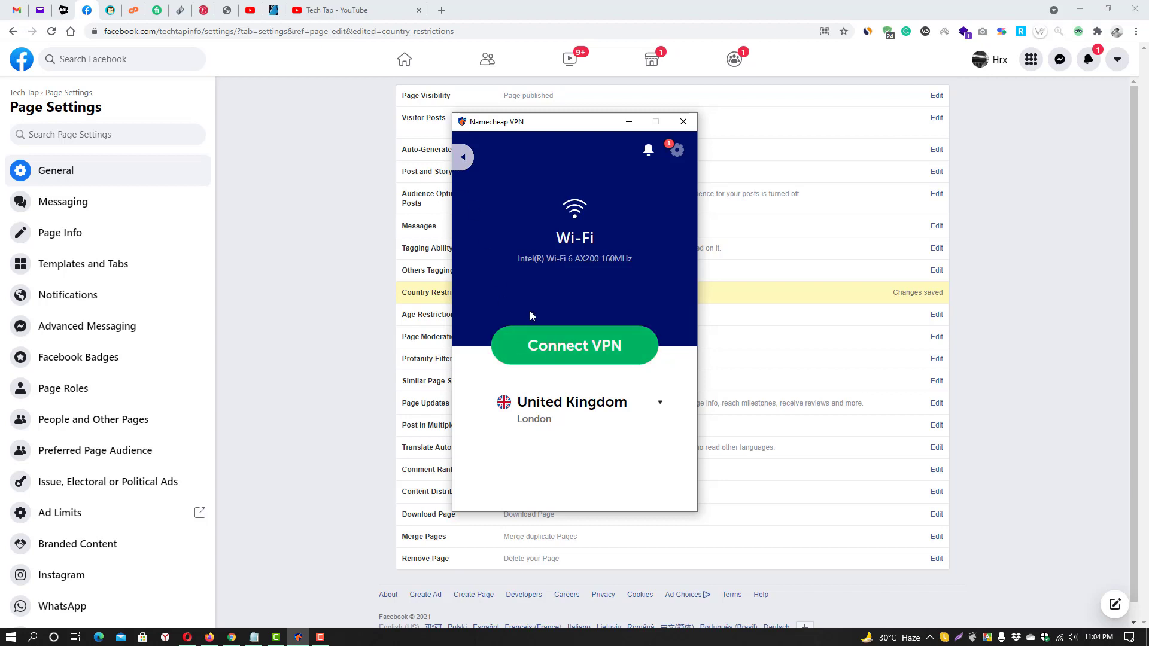
click(464, 158)
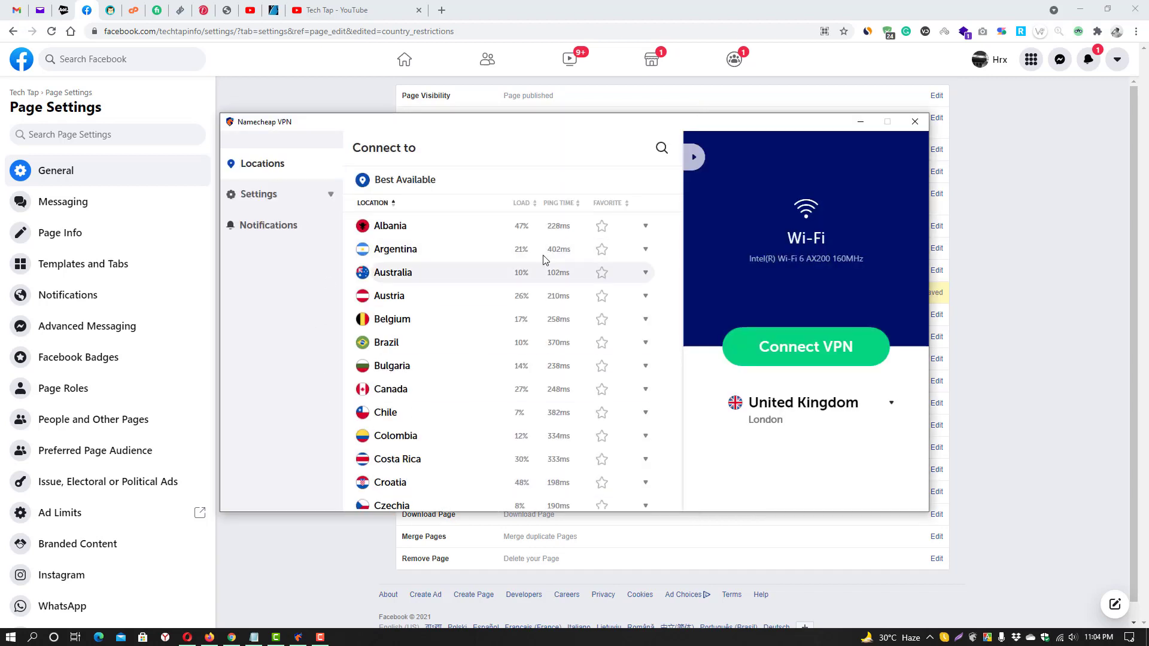
scroll(590, 441, down, 3)
scroll(500, 402, up, 3)
click(693, 157)
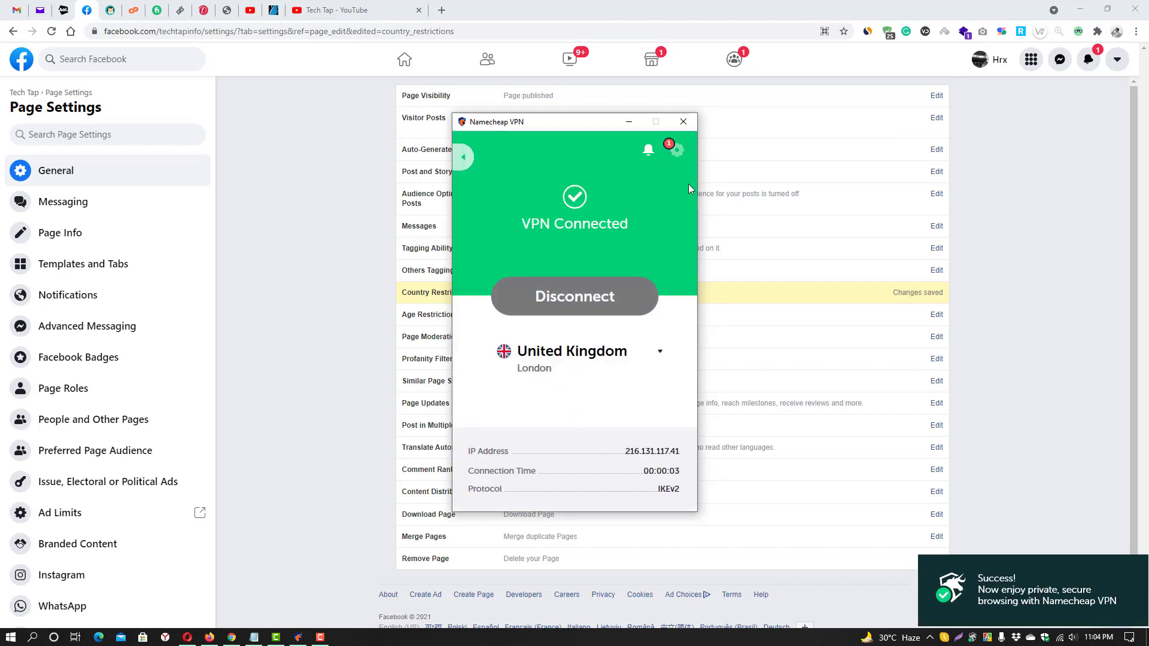
click(628, 123)
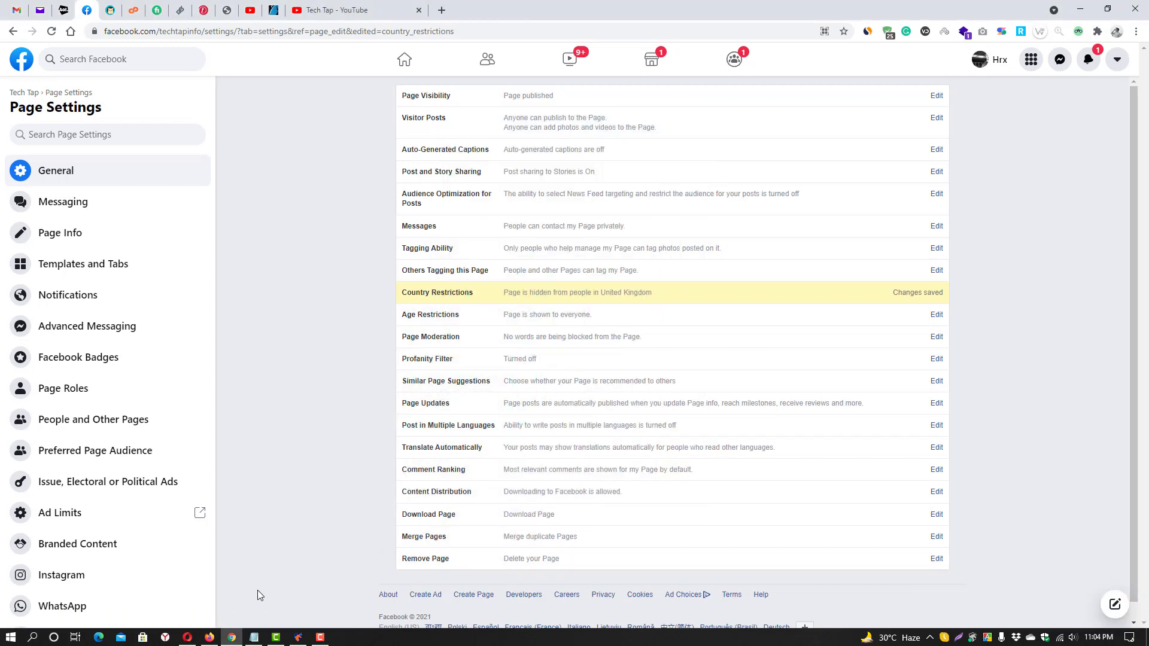
Confirm on whatismyipaddress.com in Opera that the IP shows London, United Kingdom, then close it
click(188, 637)
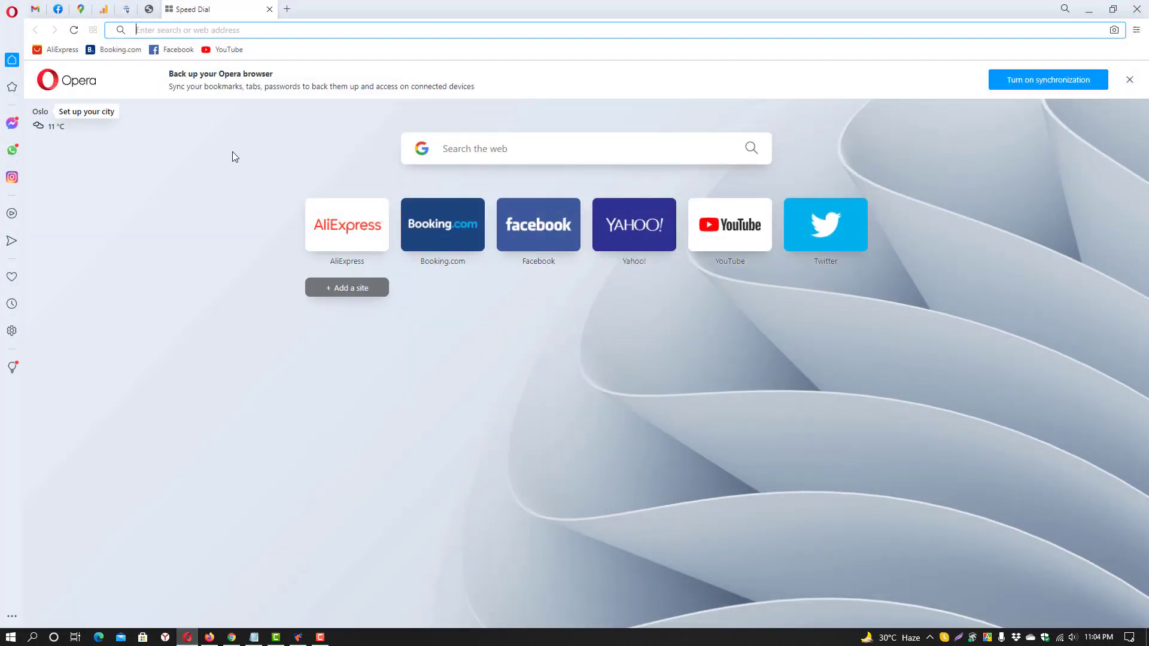
text(what)
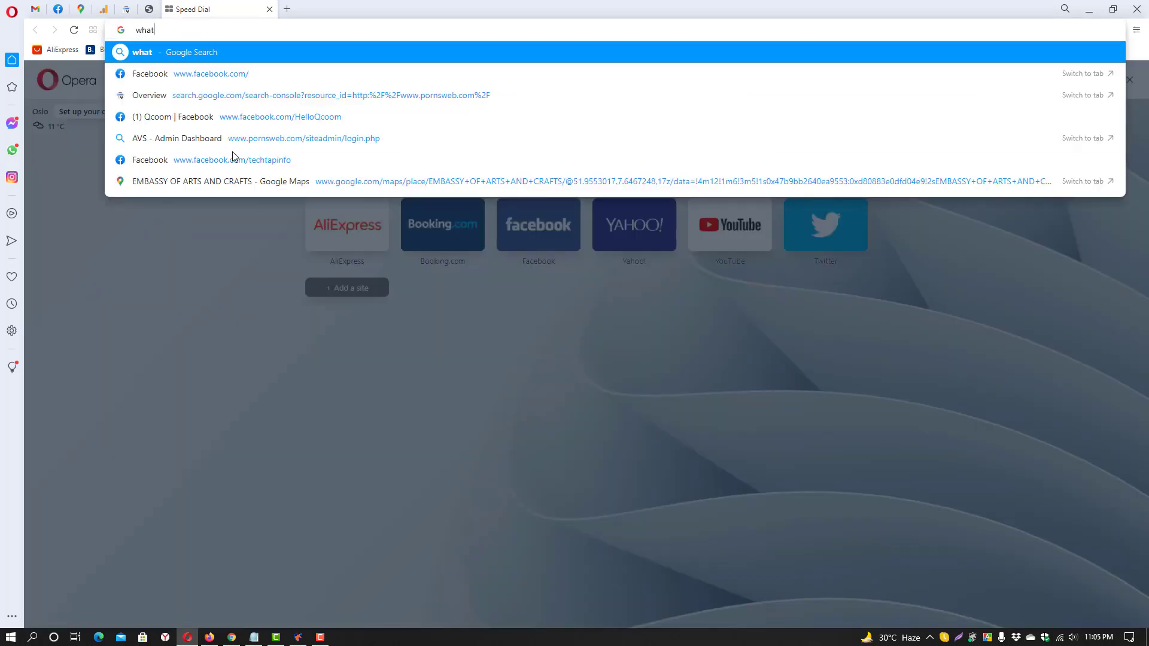
text(is)
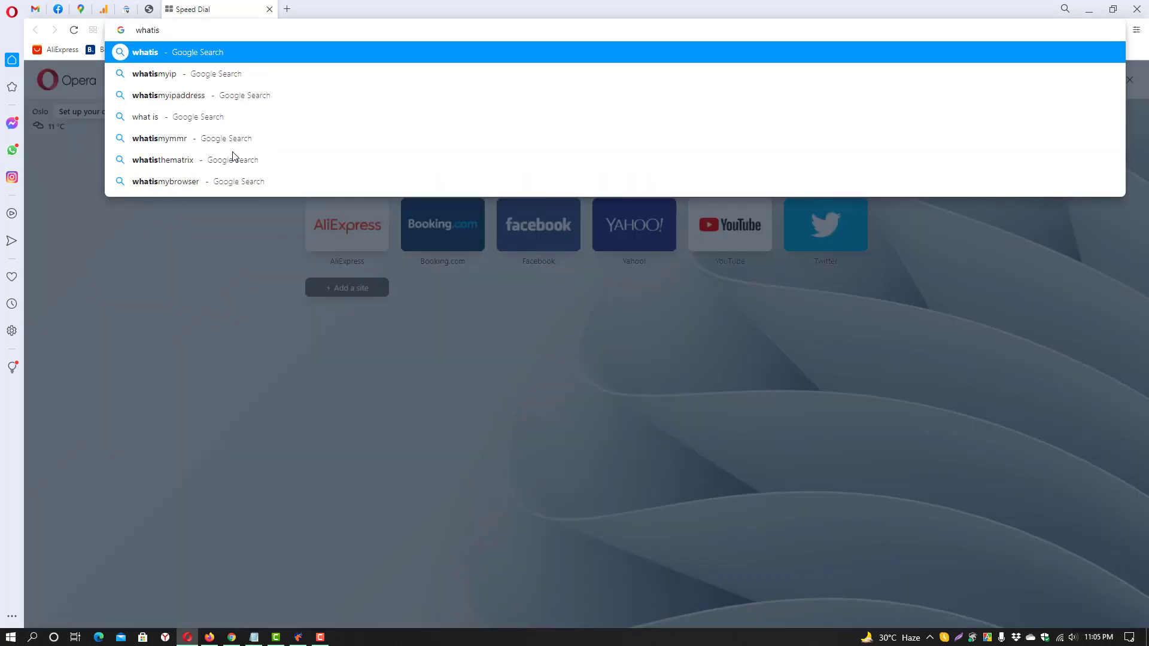
key(Down)
key(Down)
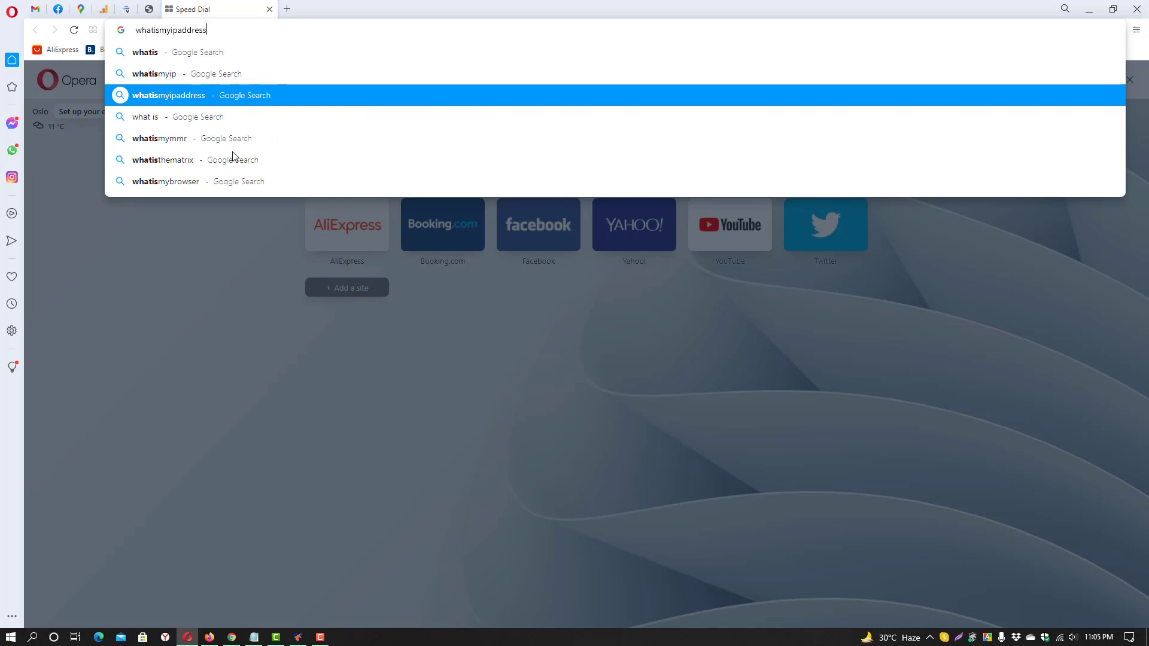
text(.com/)
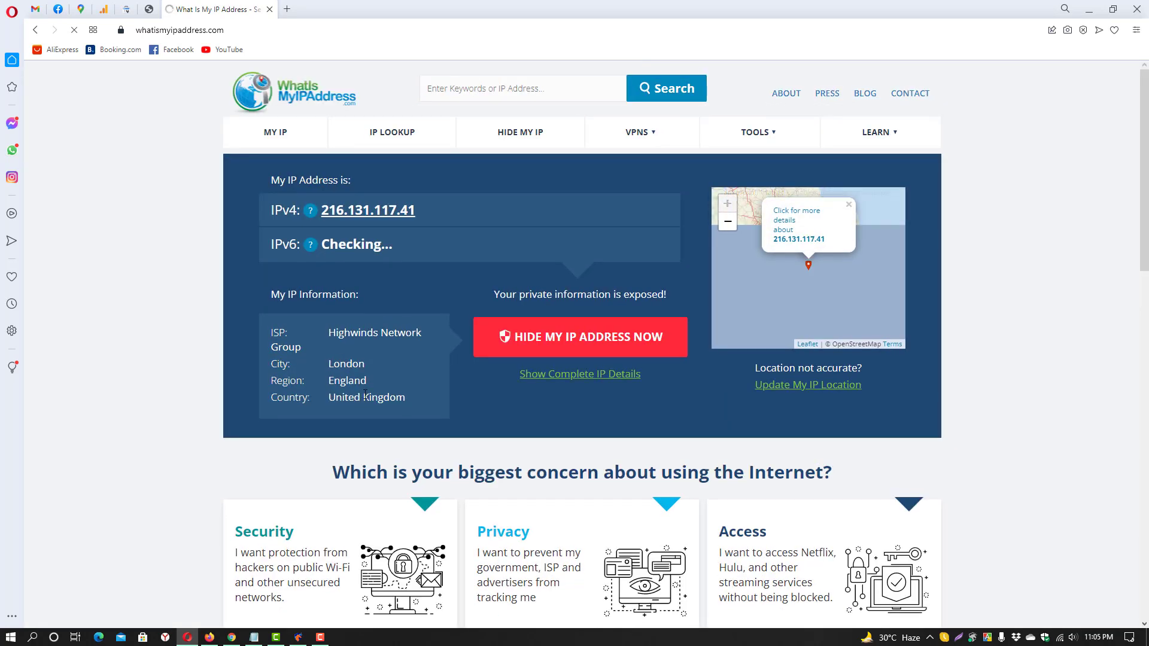
click(287, 9)
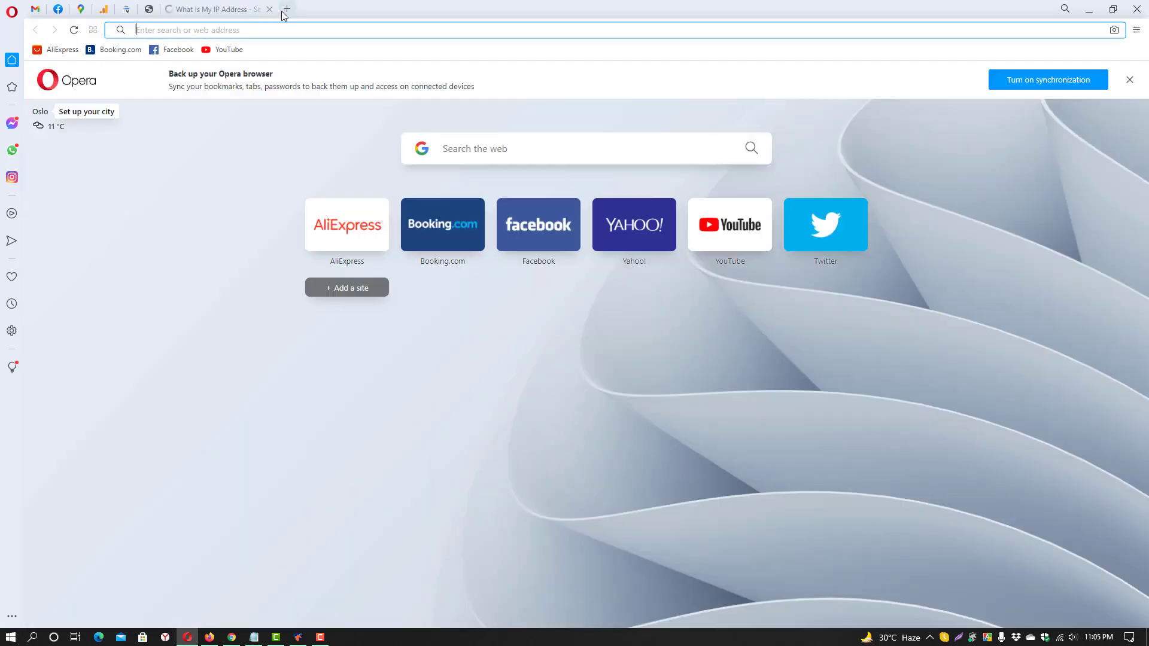
click(270, 10)
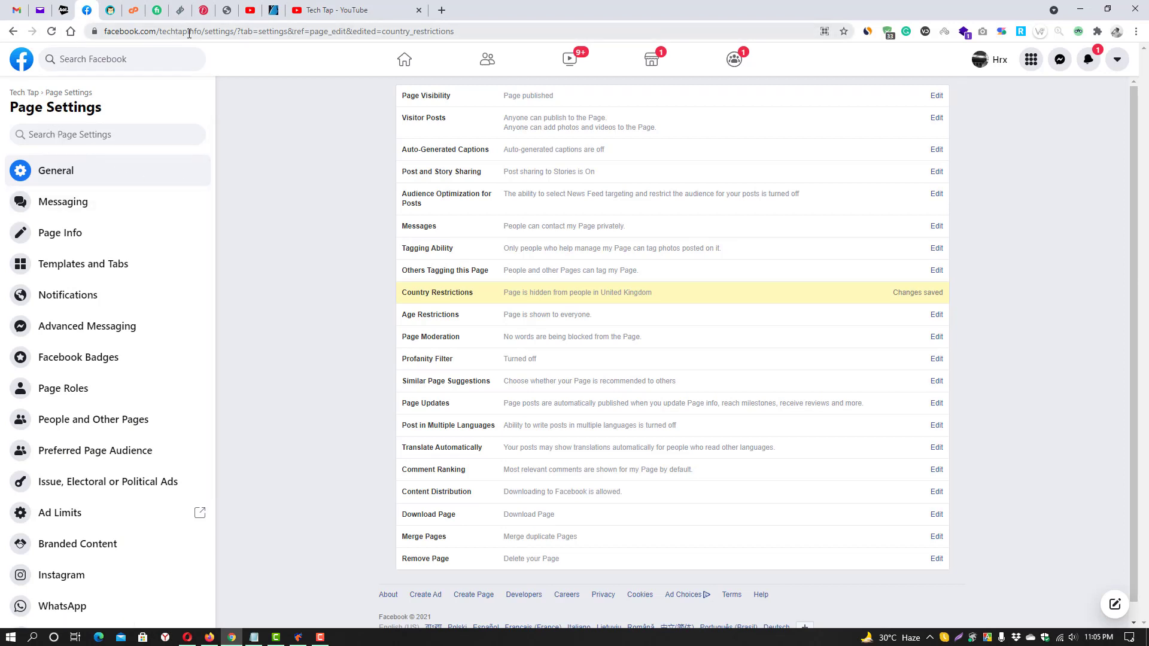
Copy the Tech Tap page URL from Chrome and paste it into Opera's address bar
click(241, 31)
drag(250, 32, 105, 32)
key(ctrl+c)
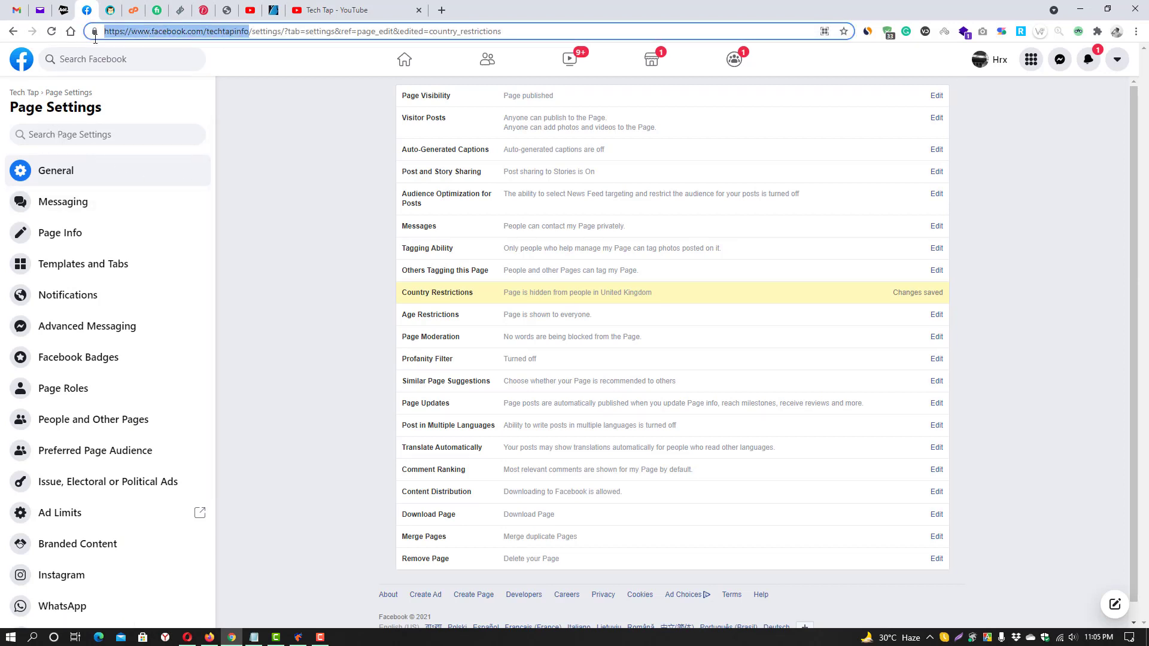
key(alt+Tab)
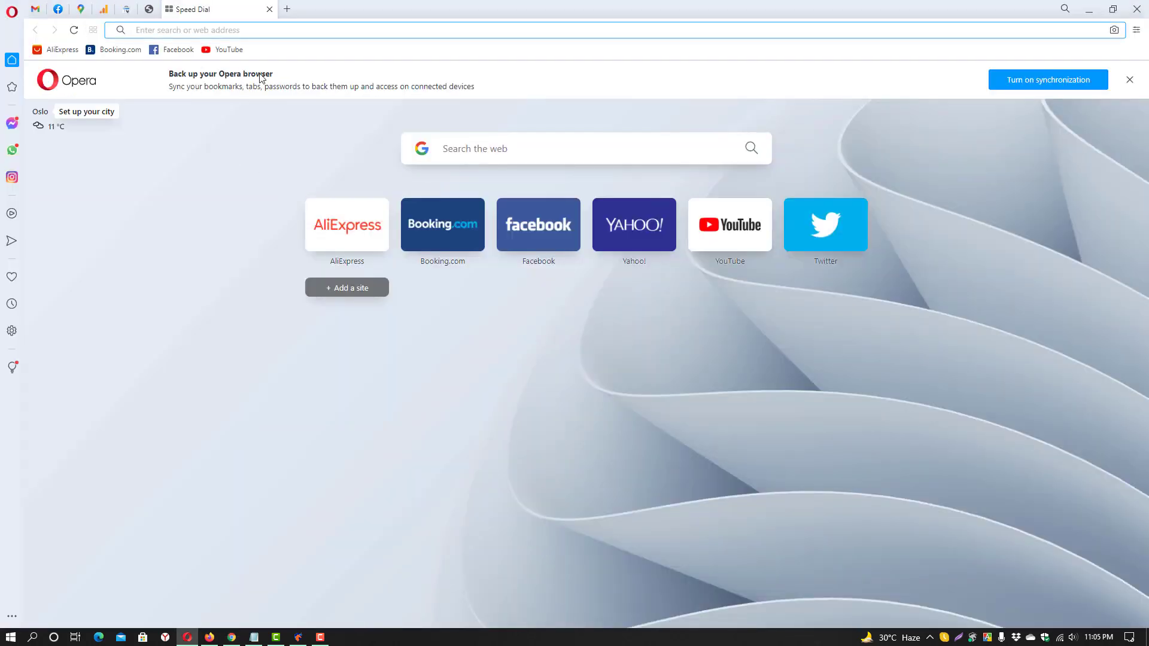
key(alt+Tab)
key(alt+Tab)
key(ctrl+v)
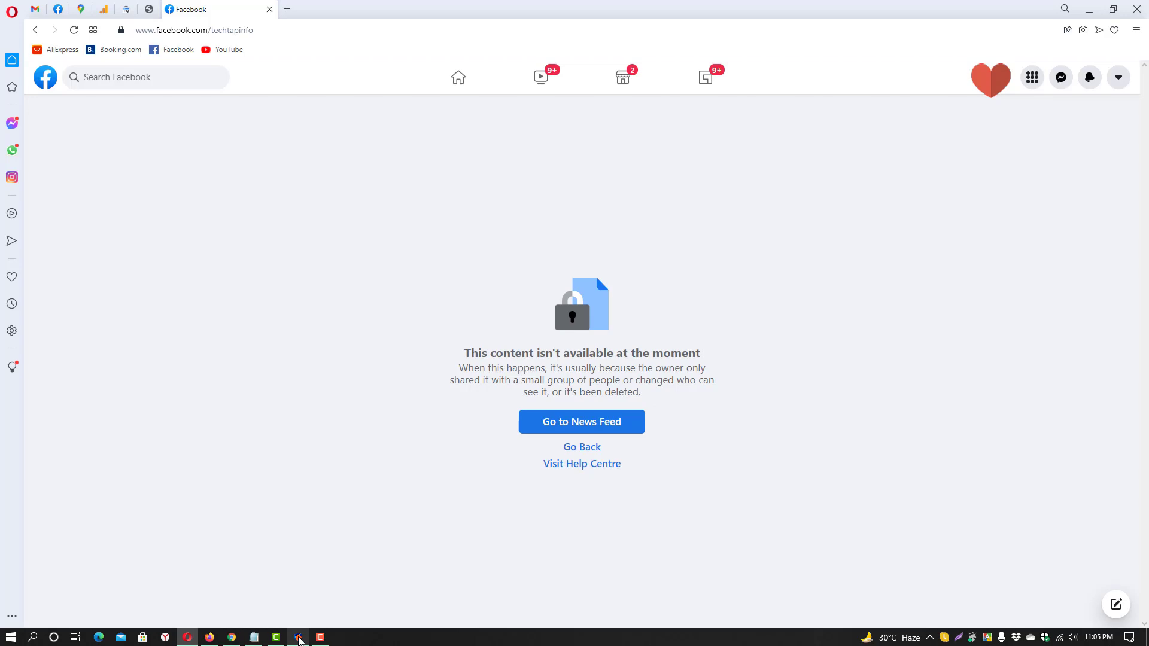
Disconnect and close Namecheap VPN, reload Tech Tap in Opera, then minimize Opera
click(299, 639)
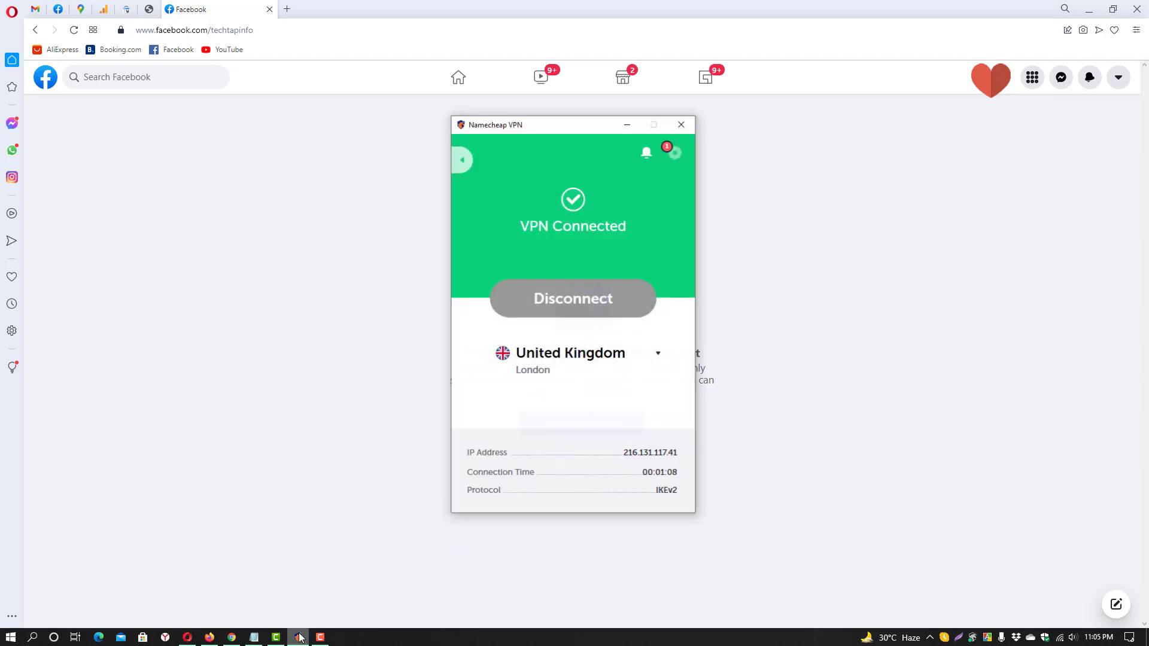
click(568, 307)
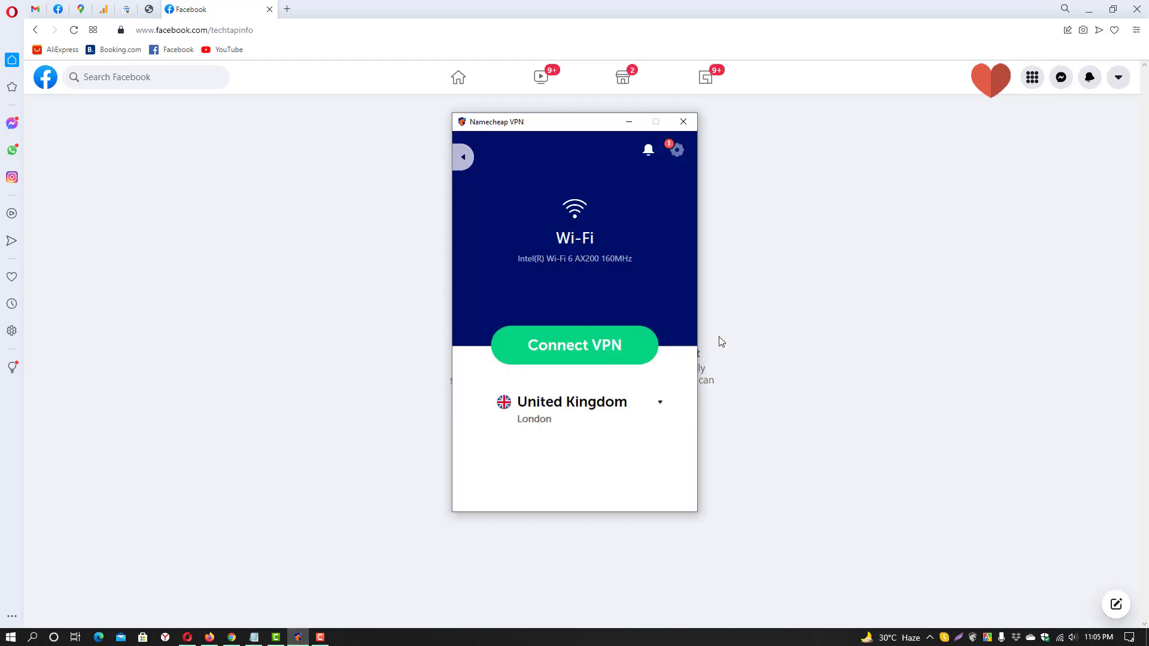
click(683, 123)
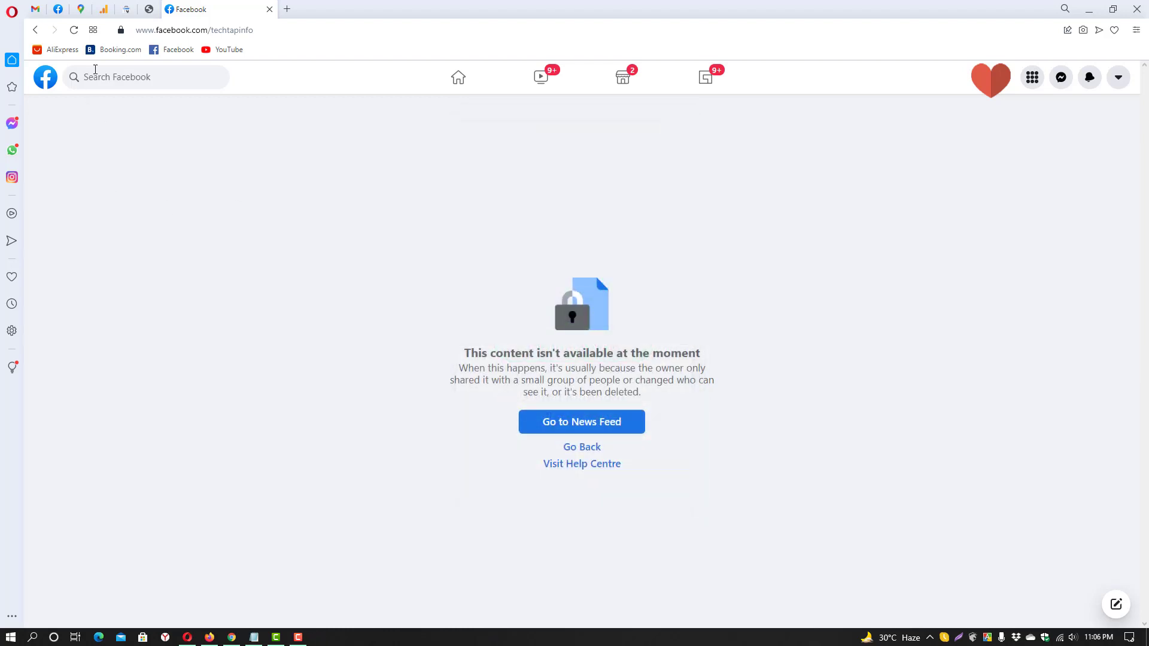
click(75, 31)
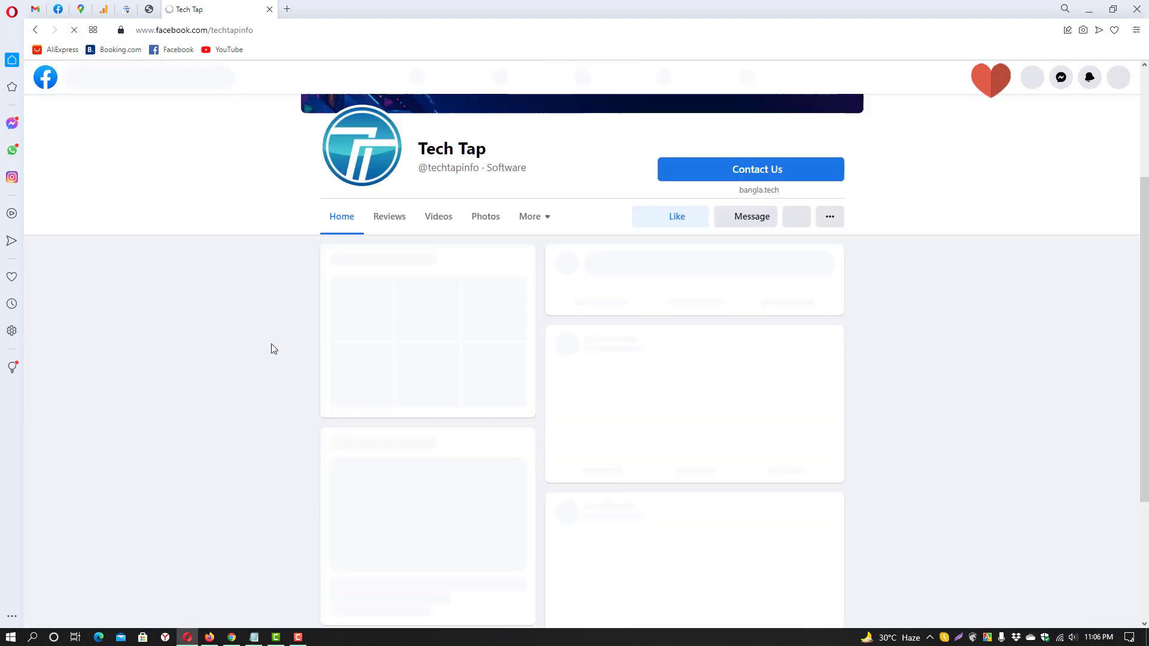
scroll(282, 282, up, 2)
scroll(287, 296, down, 5)
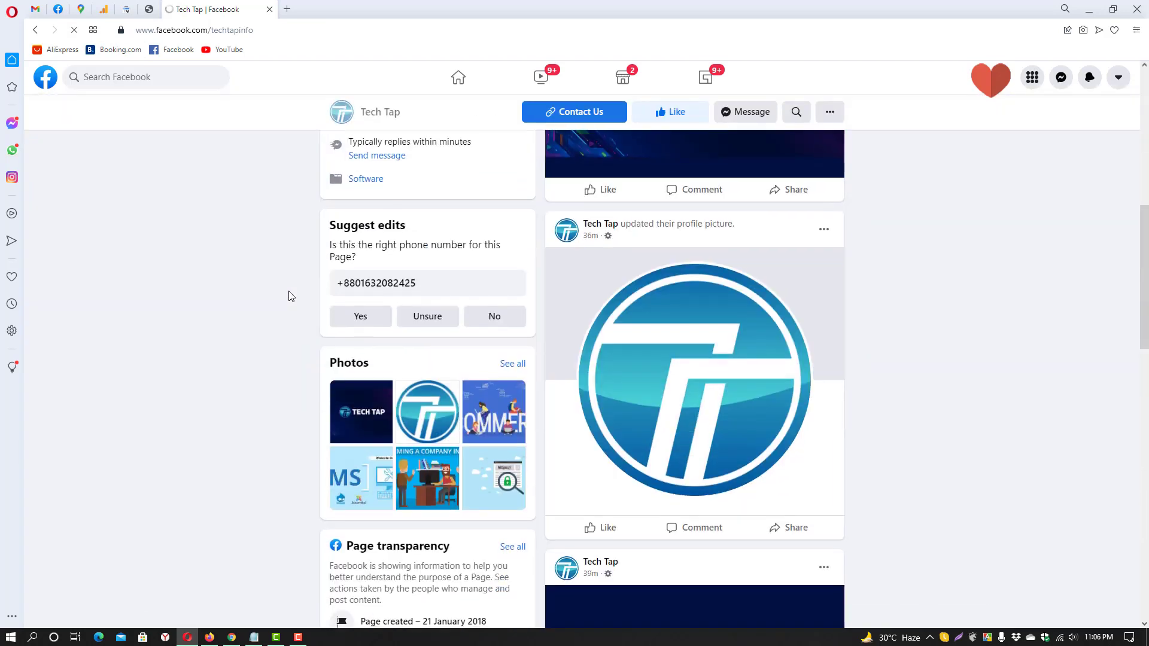
scroll(288, 296, up, 2)
scroll(290, 297, up, 3)
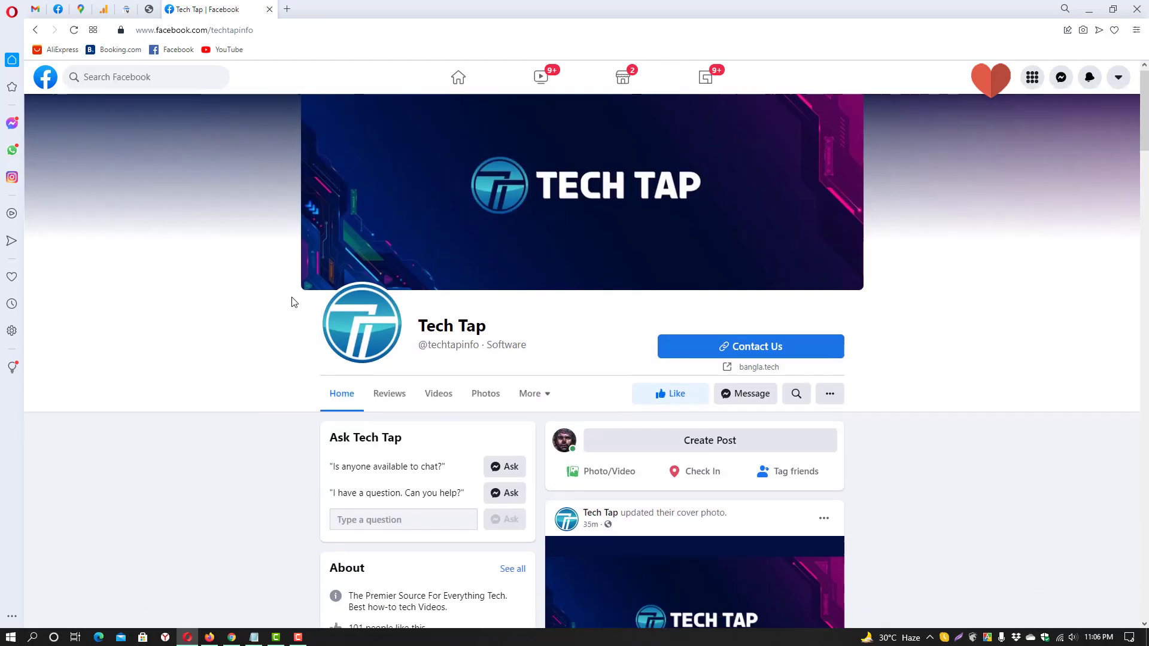
scroll(289, 296, down, 3)
scroll(292, 303, up, 3)
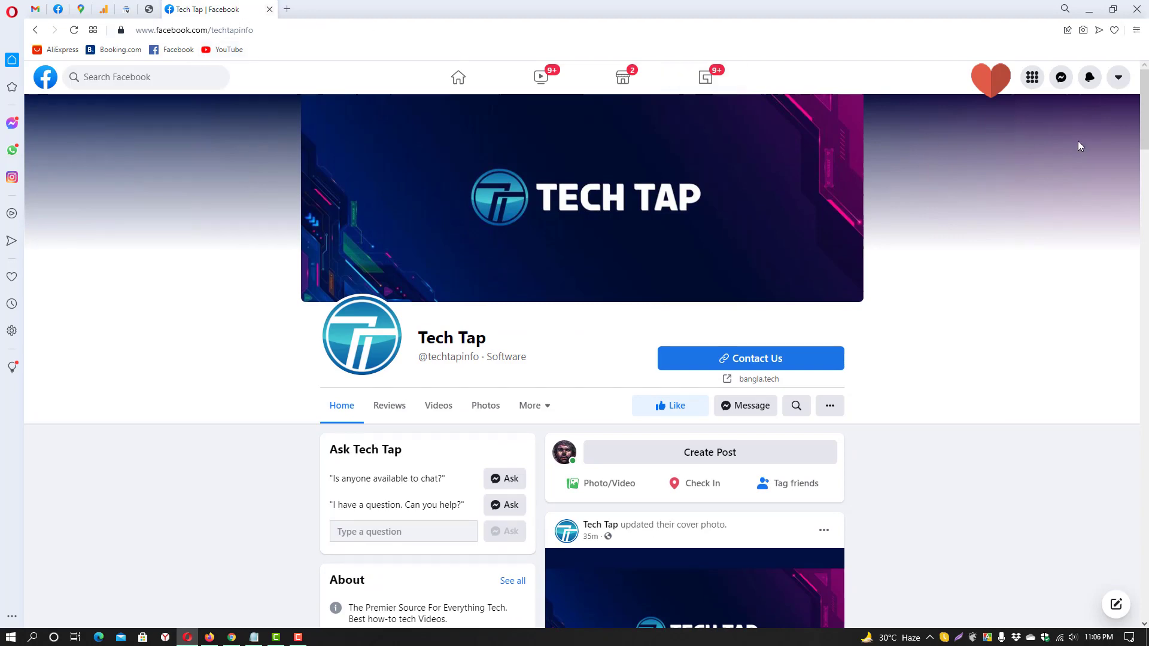
click(1090, 14)
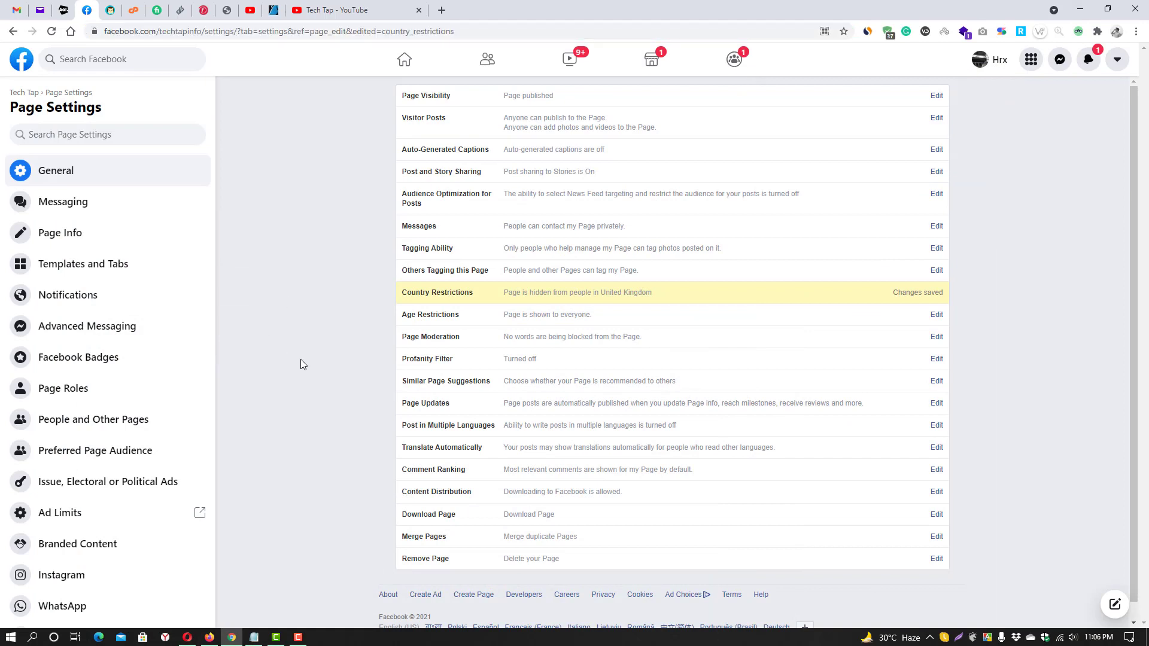